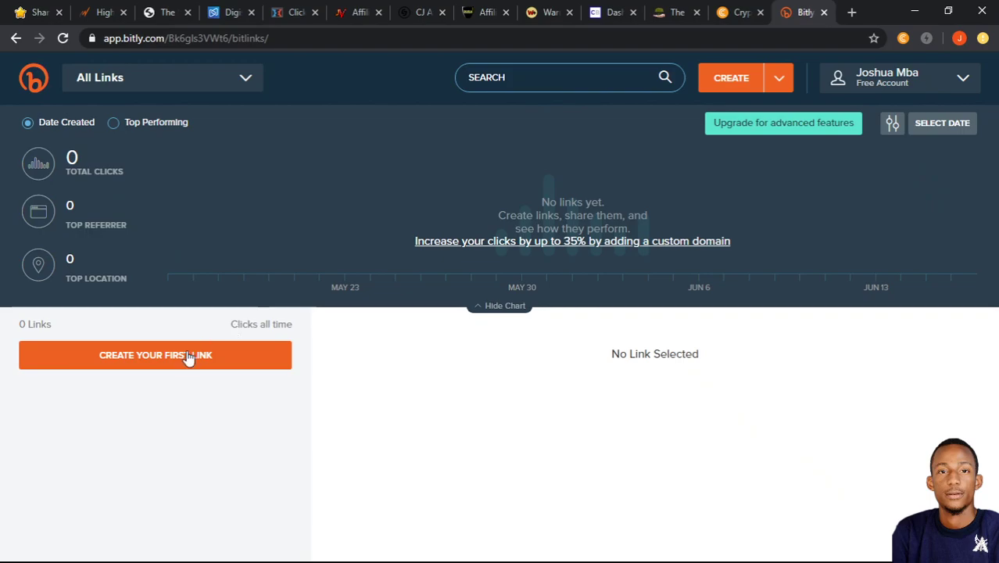
pyautogui.click(185, 359)
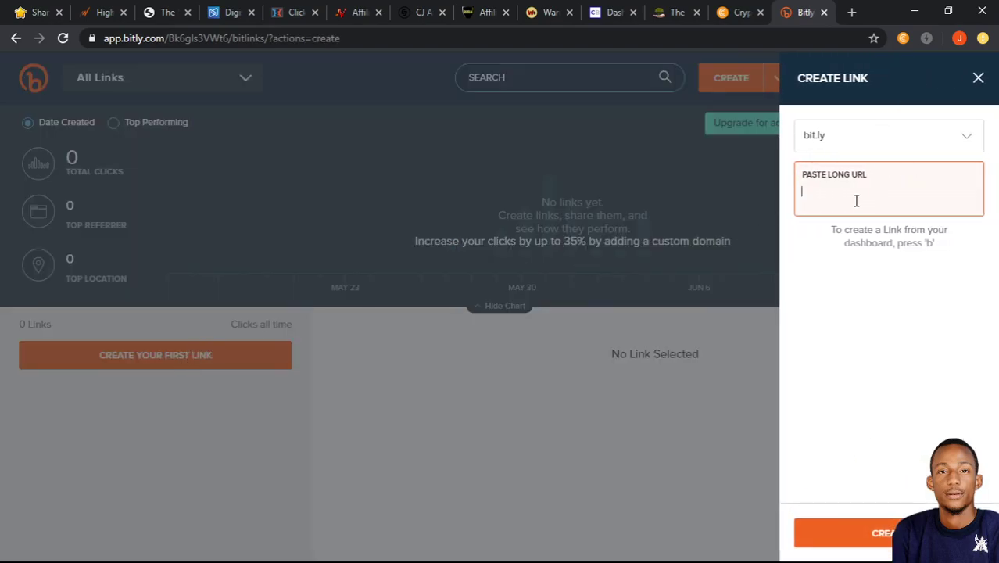
pyautogui.write('https://7c587w07i6qbt9f51eymsig97w.hop.clickbank.net/')
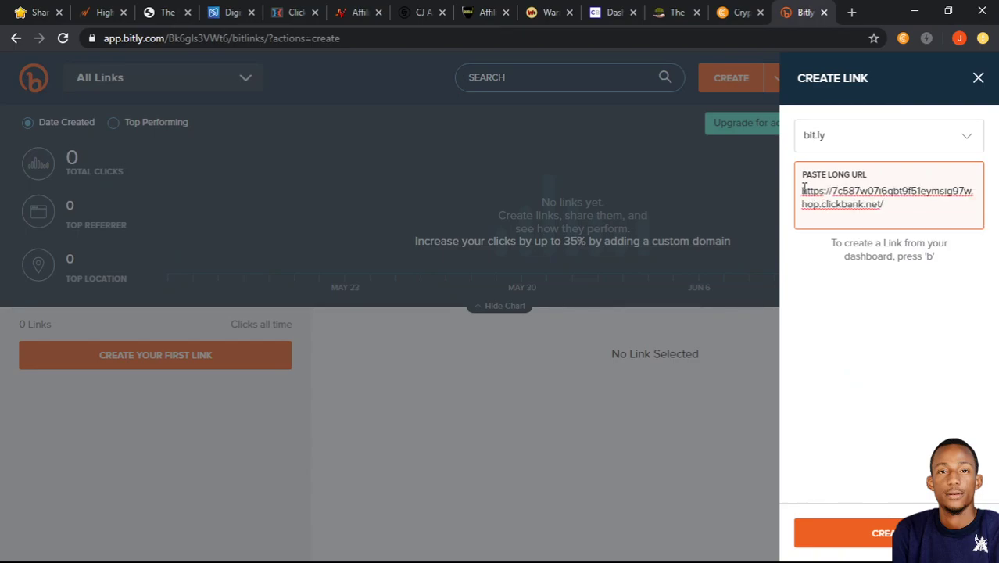
pyautogui.press('Return')
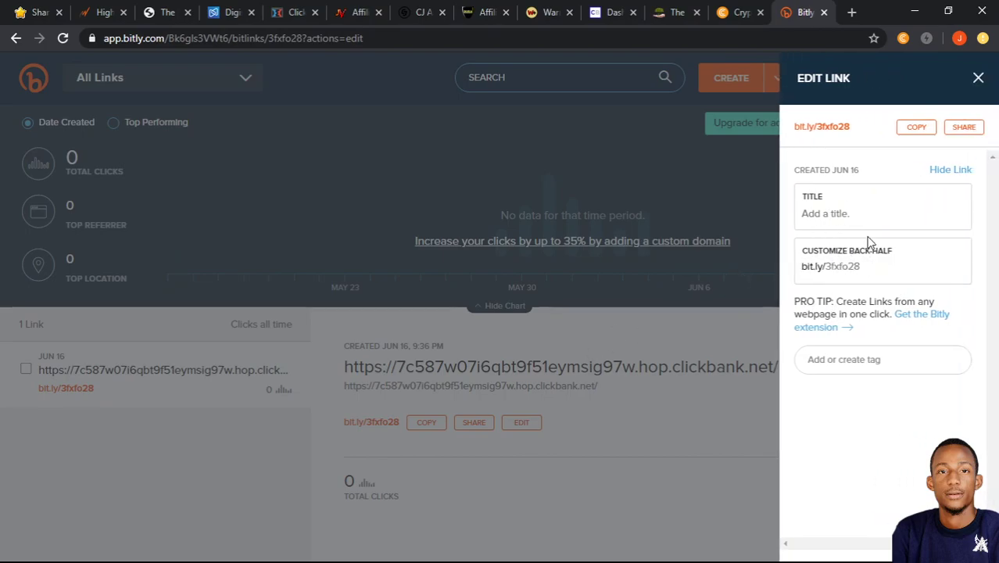
pyautogui.moveTo(866, 266); pyautogui.dragTo(801, 275)
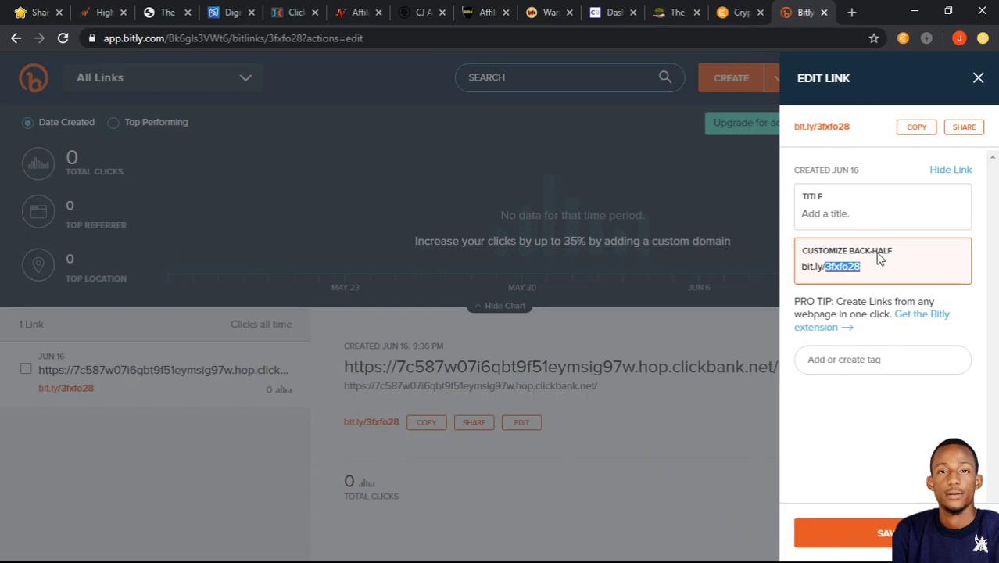
pyautogui.press('BackSpace')
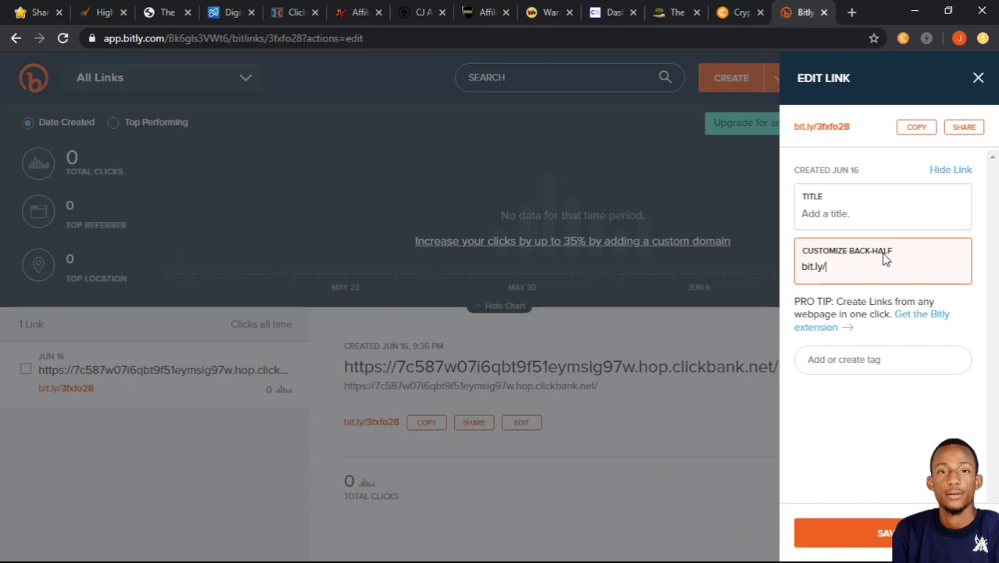
pyautogui.hotkey('ctrl', 'z')
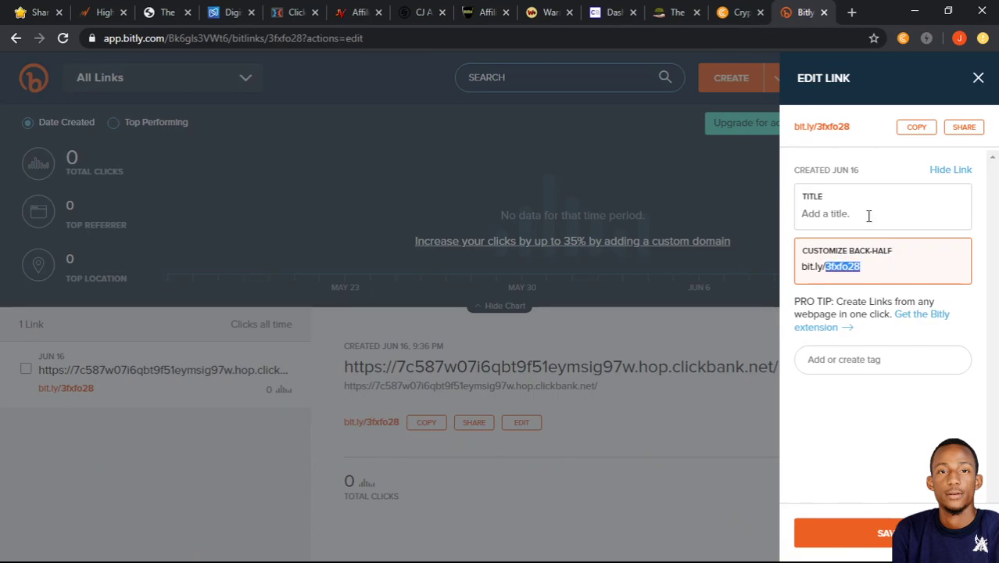
pyautogui.write('aff-uuu')
pyautogui.moveTo(866, 267); pyautogui.dragTo(824, 267)
pyautogui.click(870, 217)
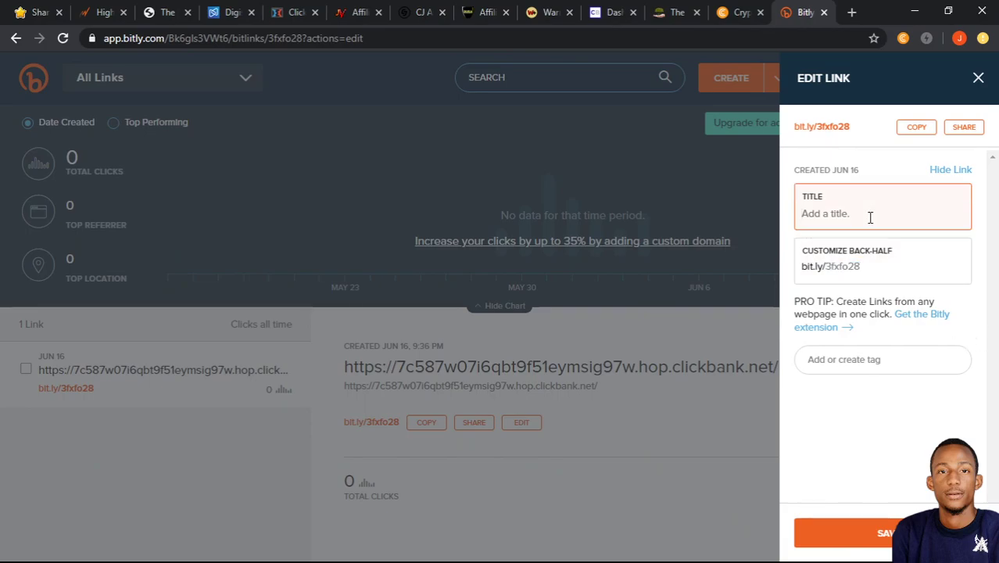
pyautogui.write('Bitly')
pyautogui.press('BackSpace')
pyautogui.press('BackSpace')
pyautogui.press('BackSpace')
pyautogui.press('BackSpace')
pyautogui.press('BackSpace')
# Save the link without a title or custom back-half and copy the shortened URL.
pyautogui.click(866, 430)
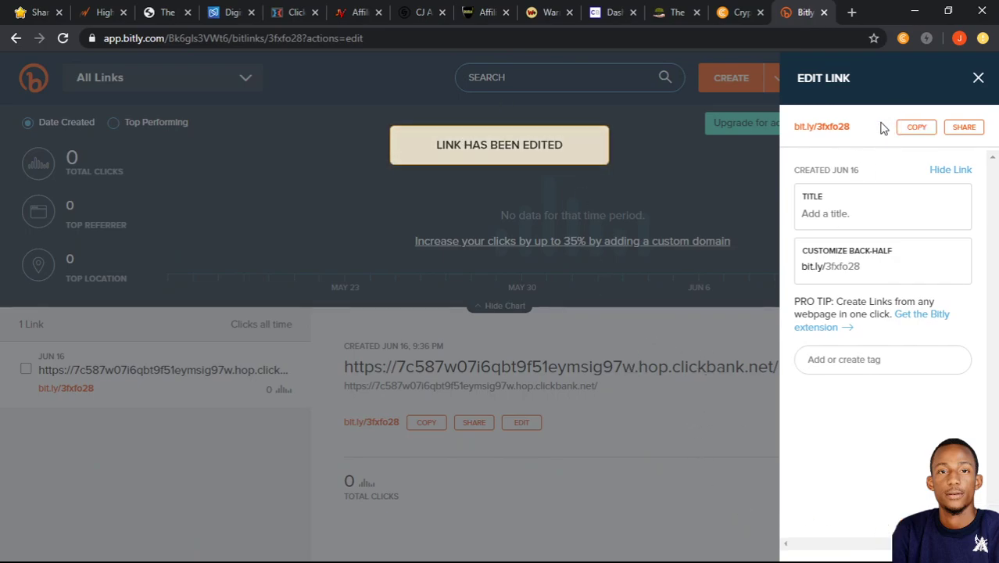
pyautogui.tripleClick(833, 123)
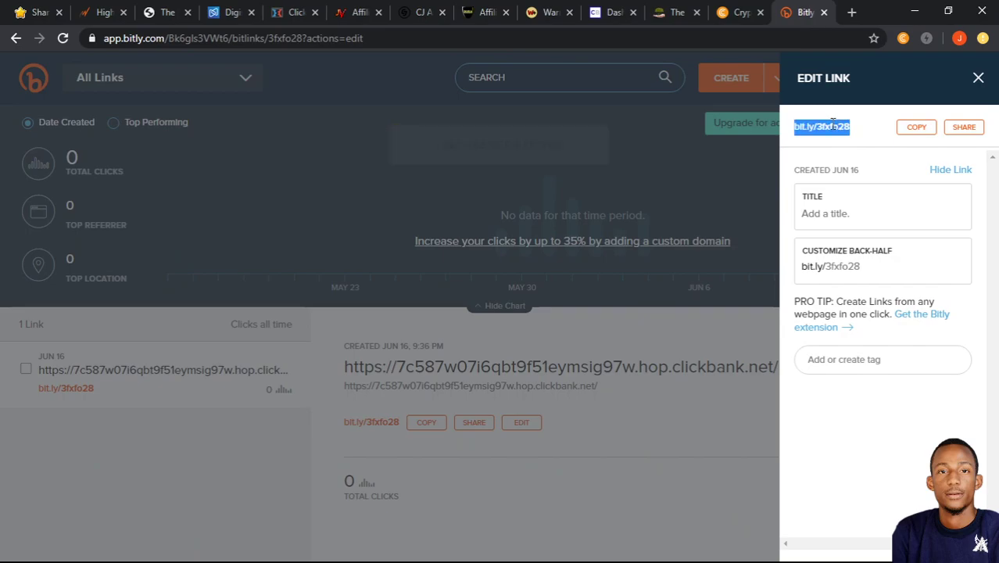
pyautogui.click(916, 129)
pyautogui.click(852, 12)
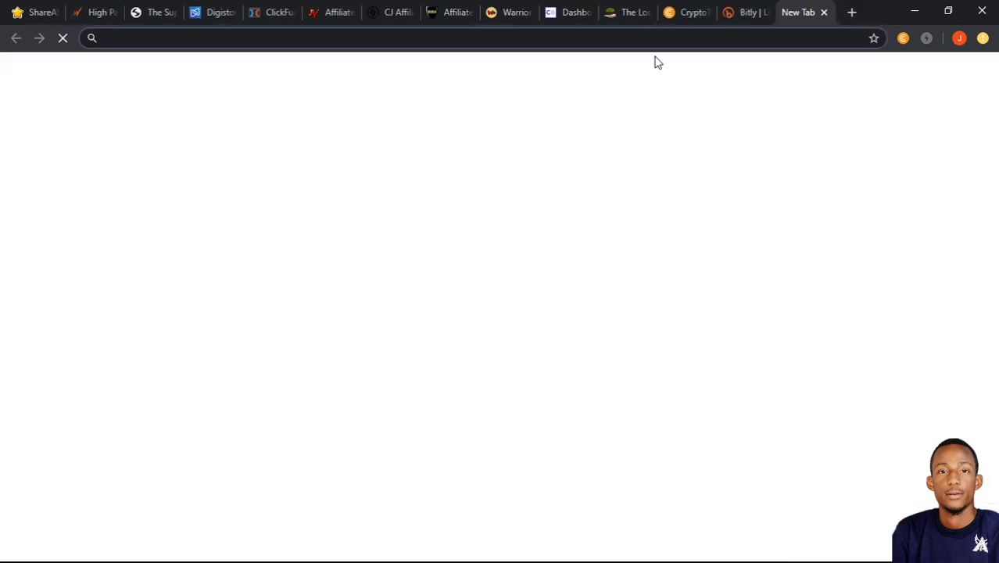
pyautogui.hotkey('ctrl', 'v')
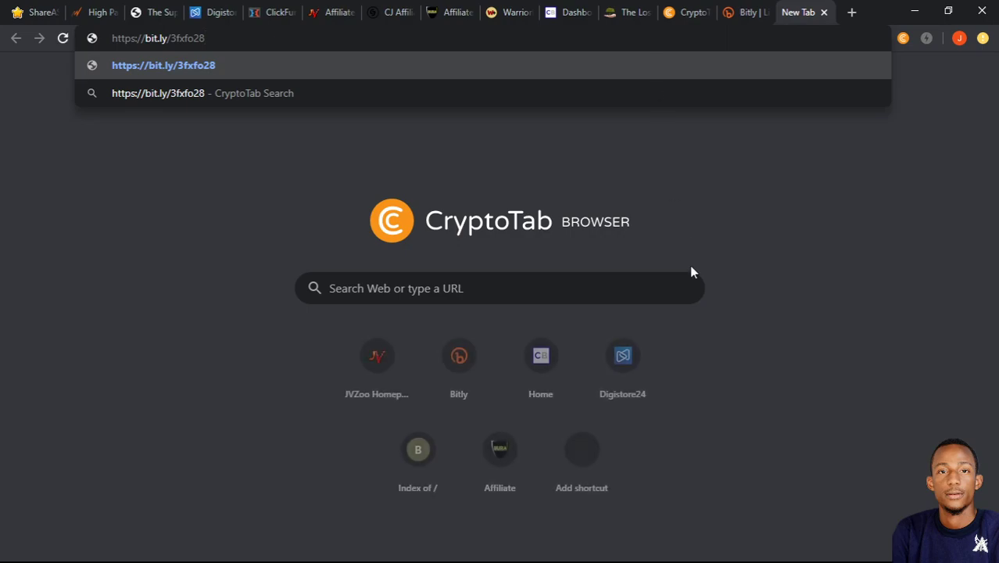
pyautogui.press('Return')
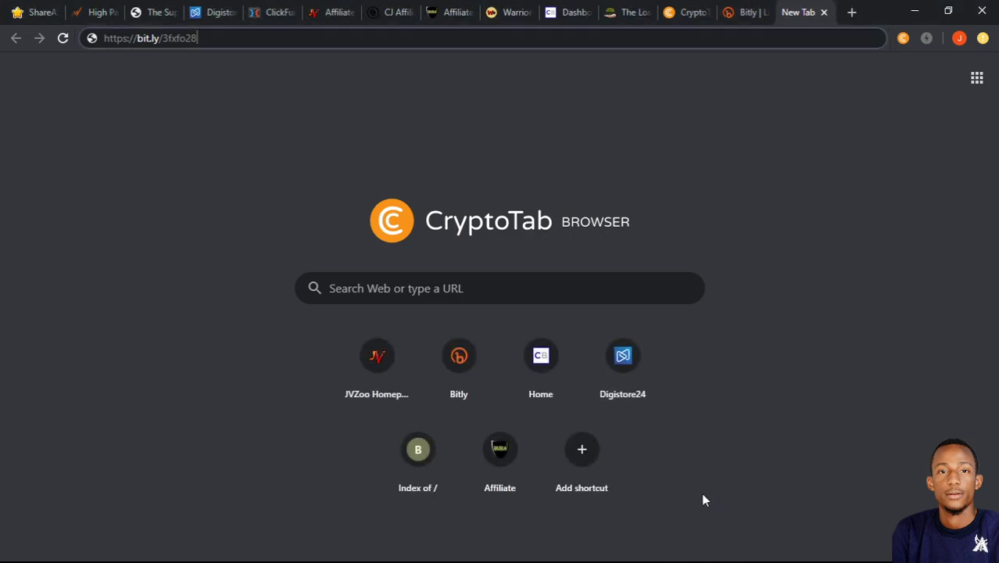
pyautogui.press('Return')
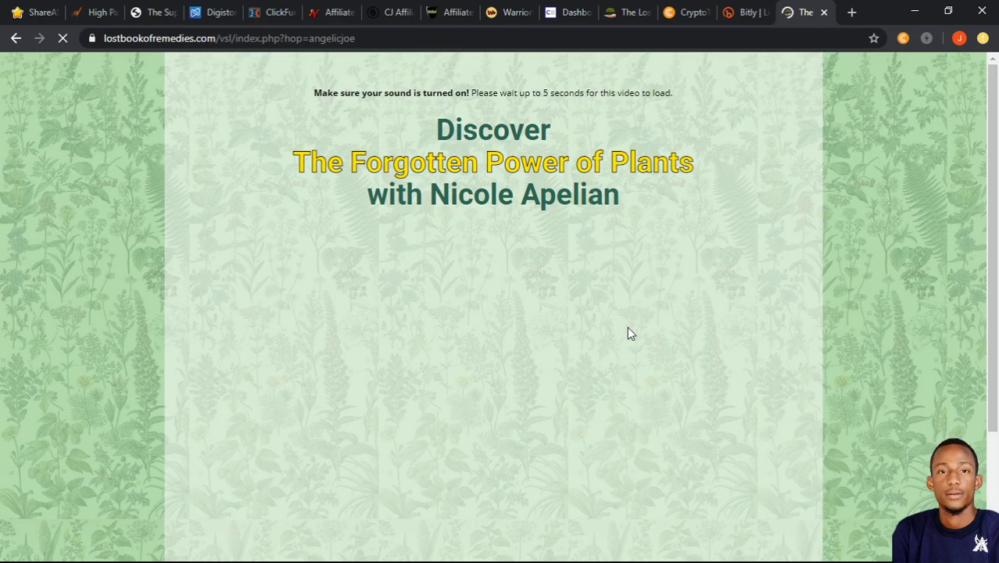
pyautogui.scroll(-1, 650, 295)
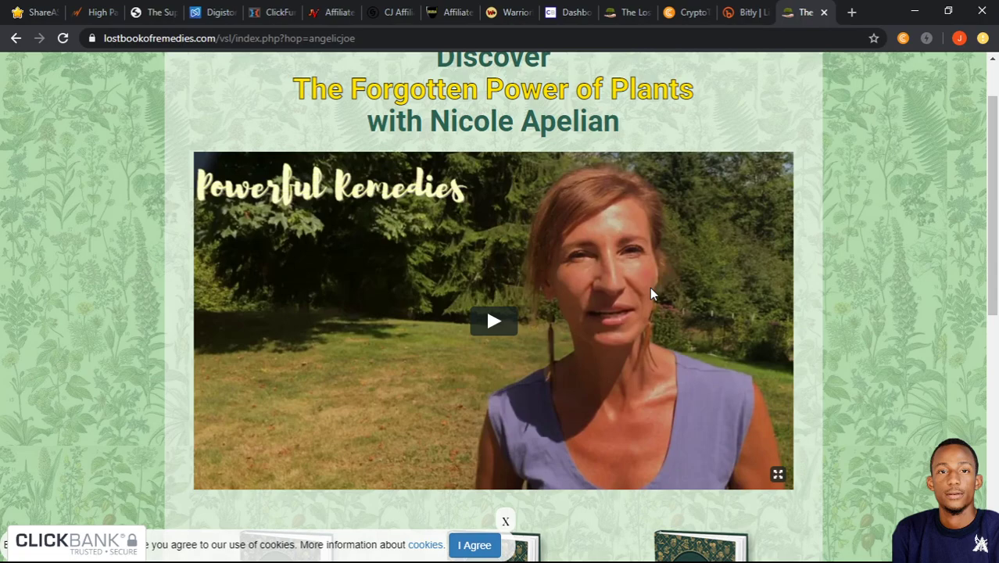
# Return to the Bitly dashboard, close the link editor and refresh the page to check the link's click statistics.
pyautogui.click(746, 13)
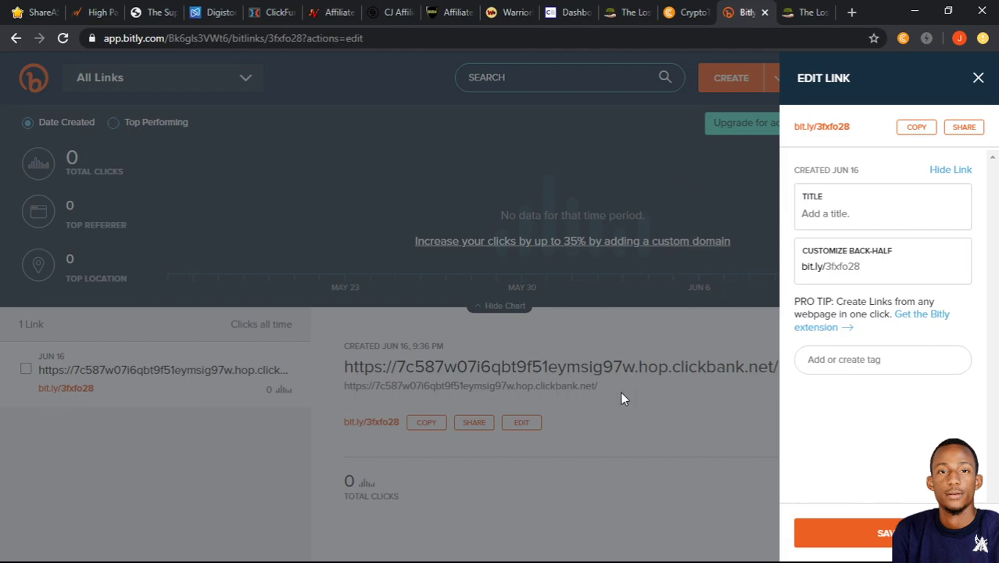
pyautogui.click(667, 480)
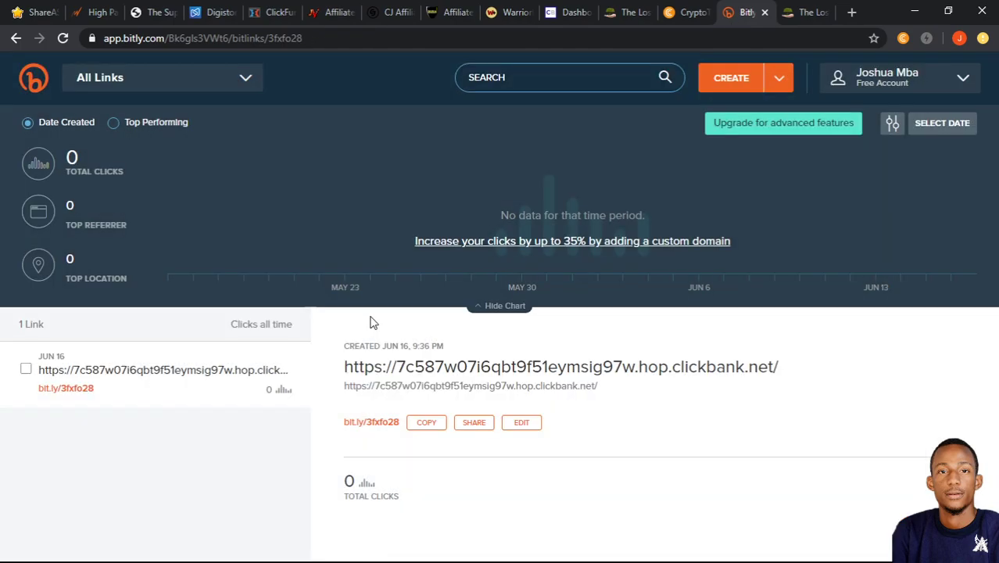
pyautogui.click(63, 38)
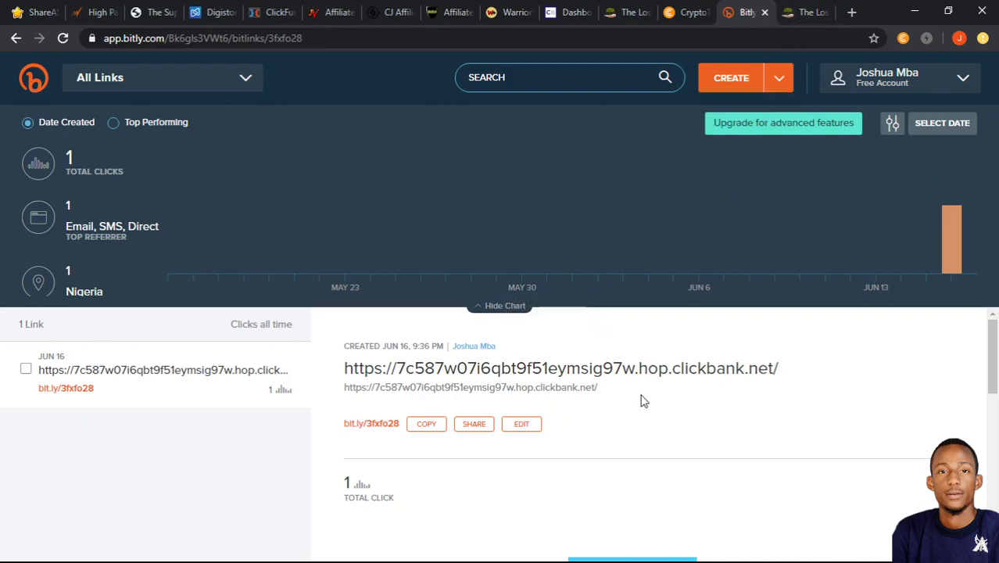
pyautogui.click(569, 12)
pyautogui.click(514, 12)
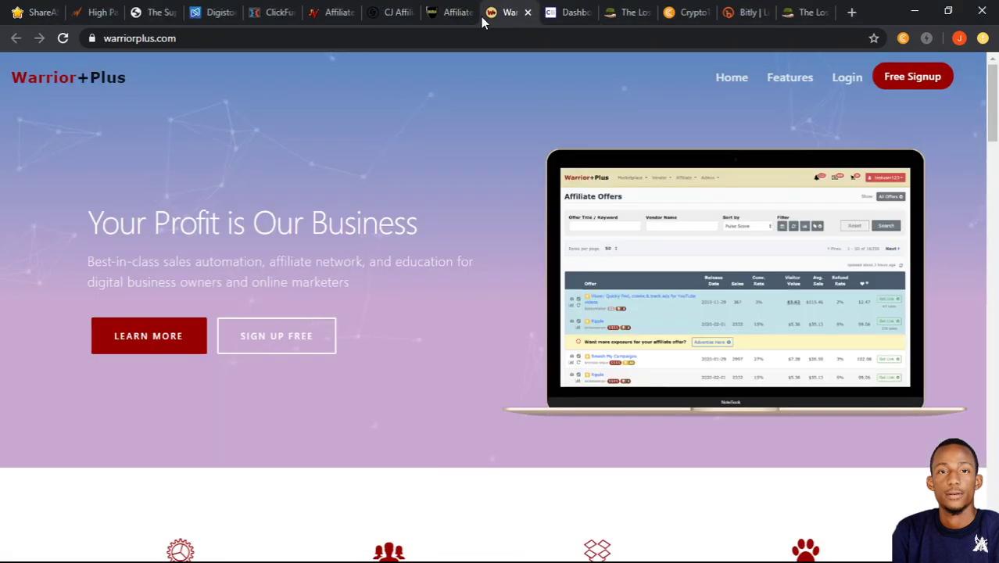
pyautogui.click(92, 12)
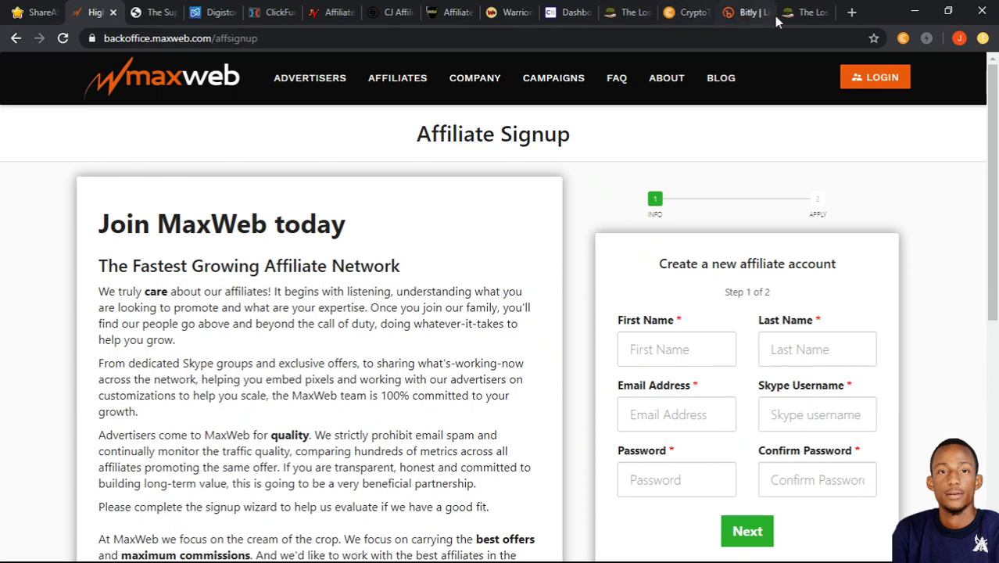
pyautogui.click(800, 14)
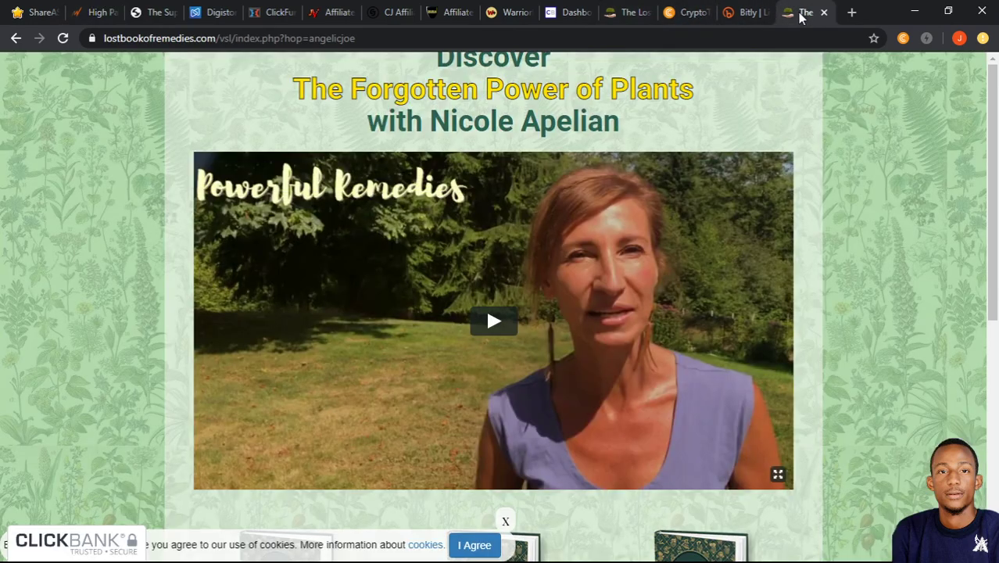
pyautogui.click(747, 13)
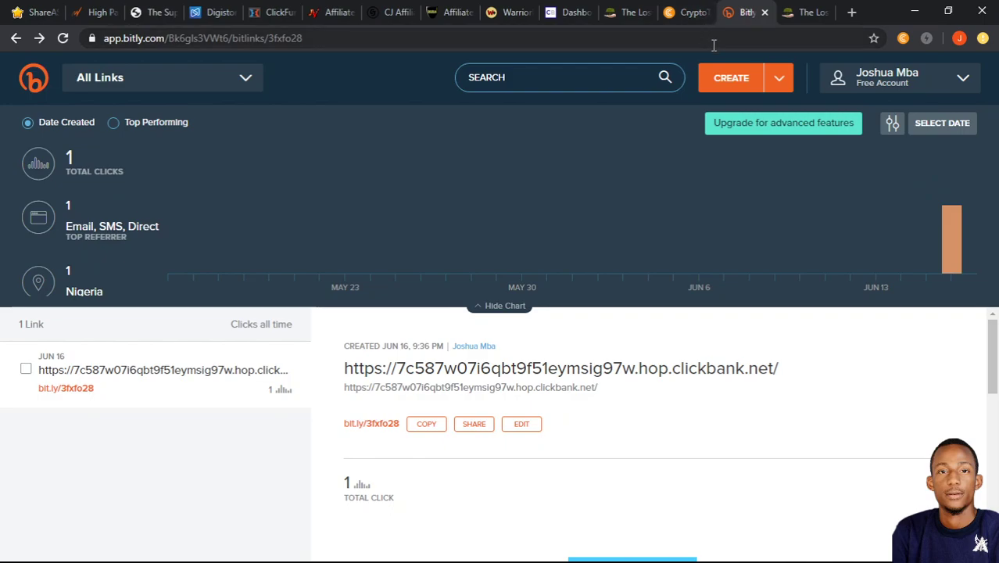
pyautogui.click(14, 38)
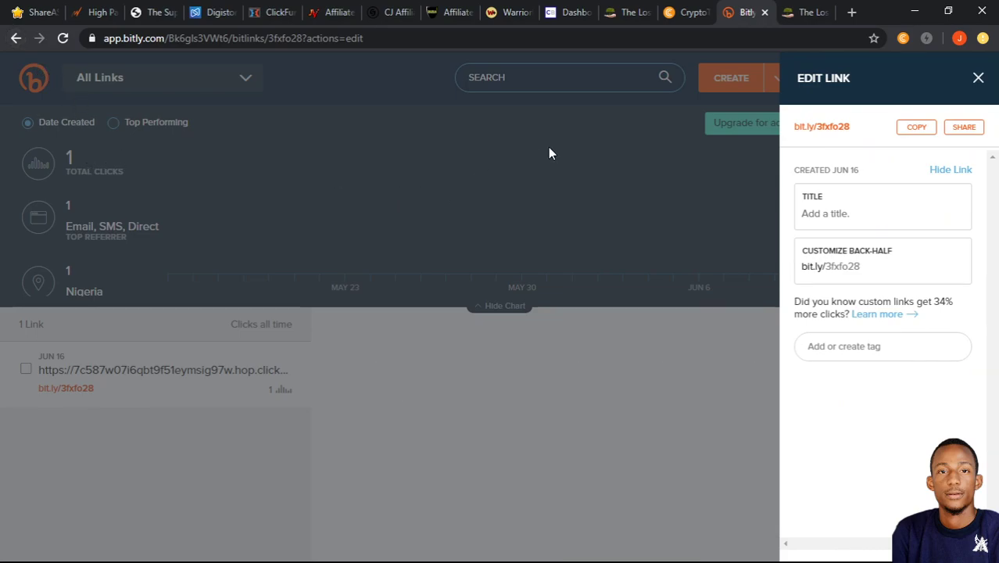
pyautogui.click(683, 14)
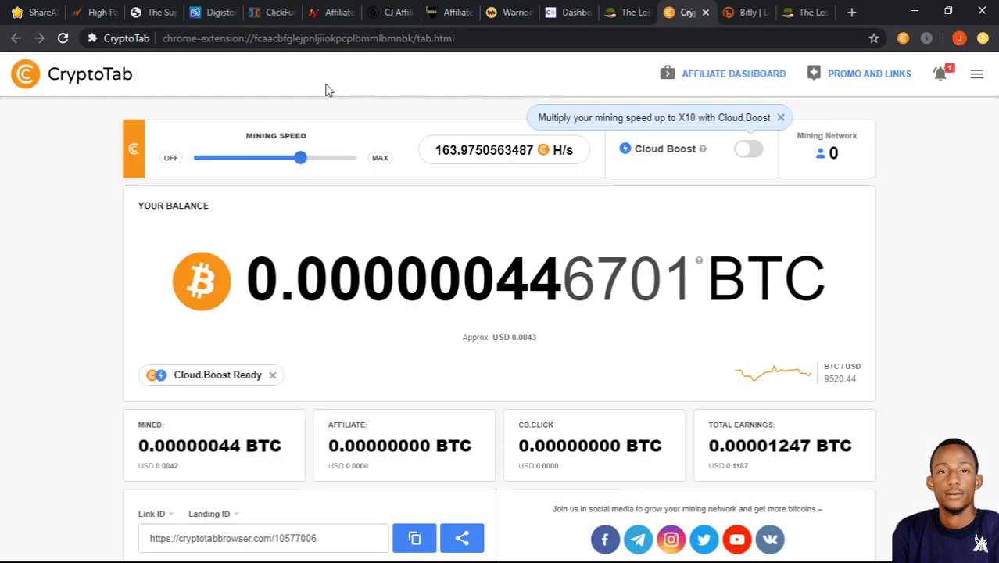
# Go back to the ClickBank marketplace, search products in all categories and browse the results as far as The Lost Book Of Remedies.
pyautogui.click(614, 12)
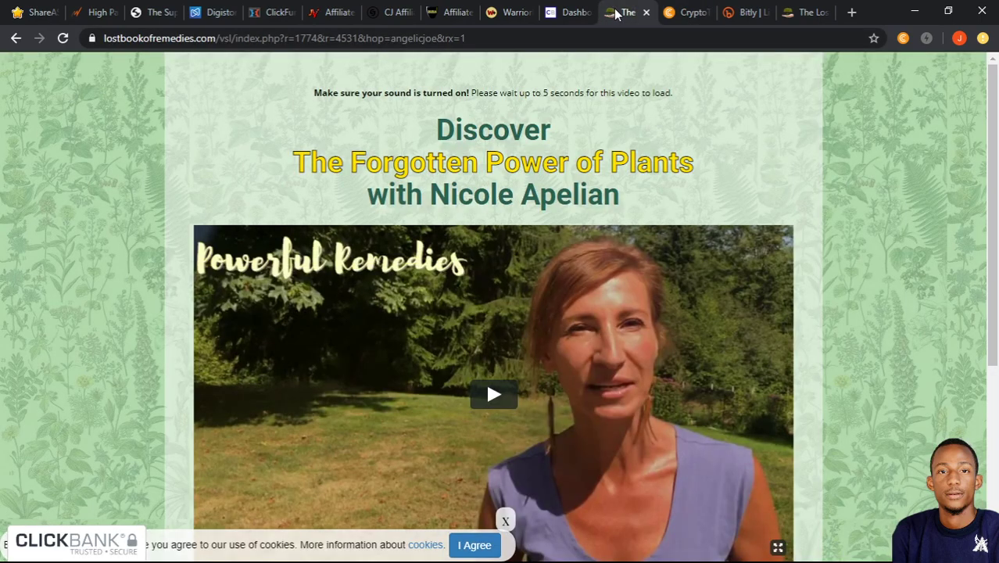
pyautogui.click(13, 37)
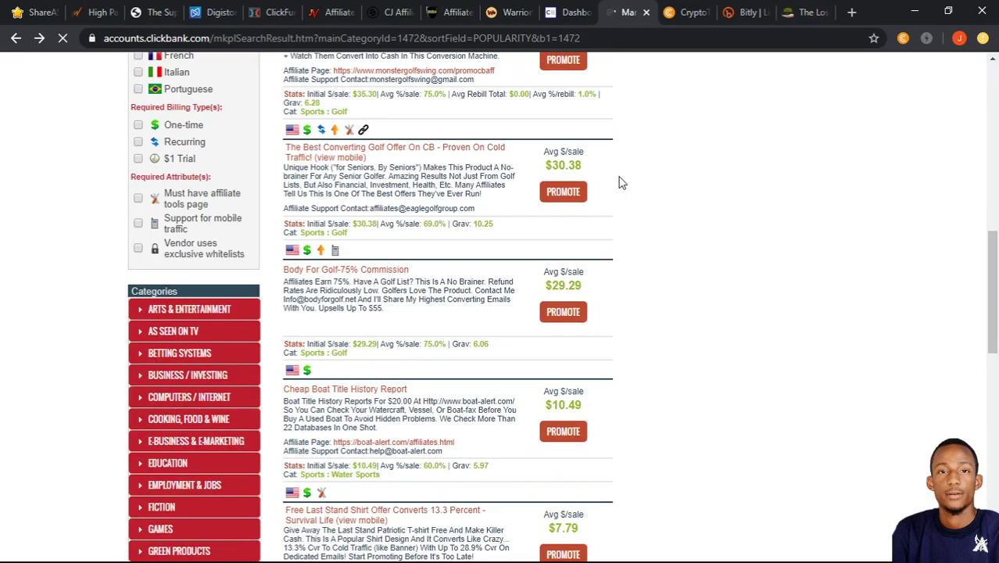
pyautogui.scroll(3, 575, 316)
pyautogui.scroll(6, 570, 316)
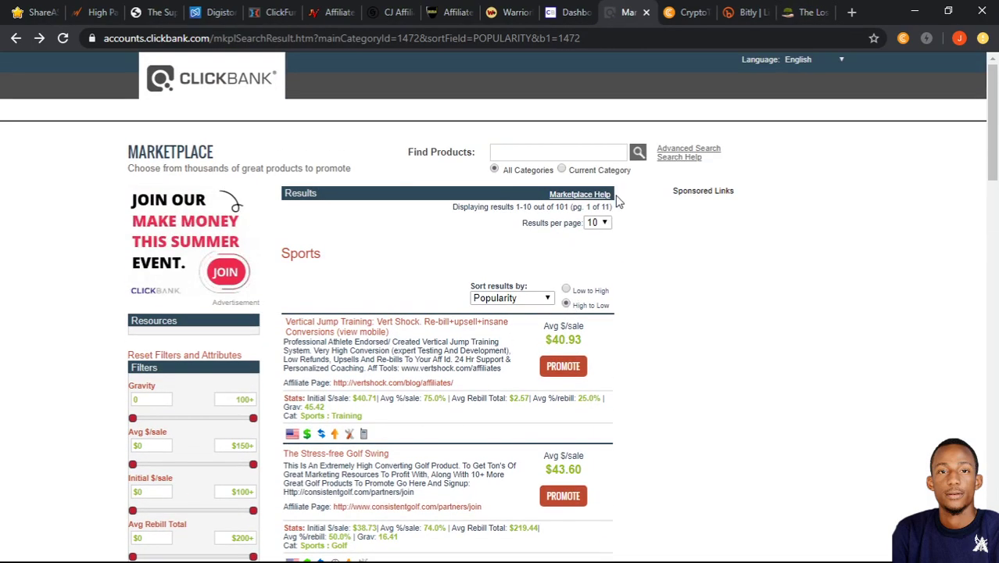
pyautogui.click(638, 154)
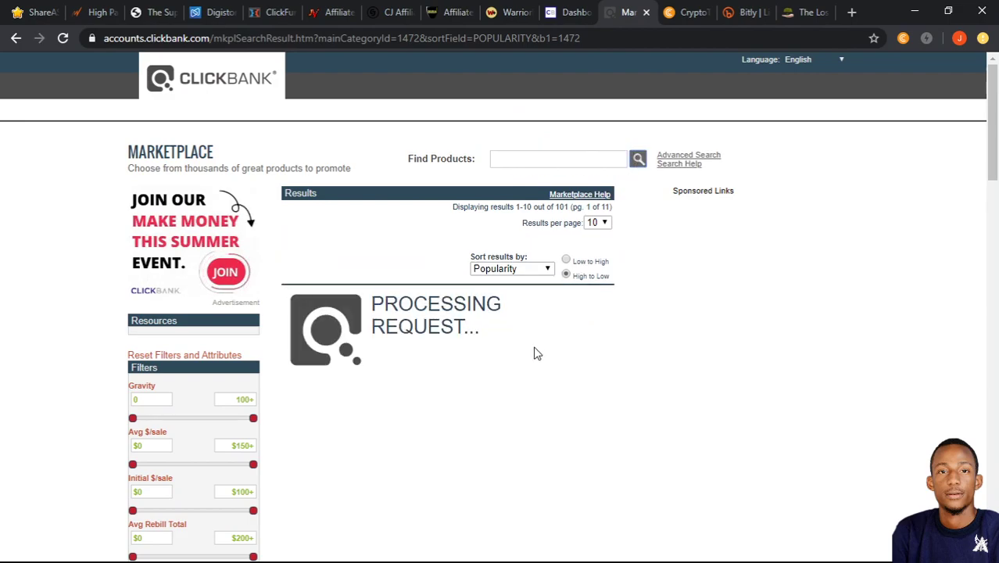
pyautogui.scroll(-8, 550, 360)
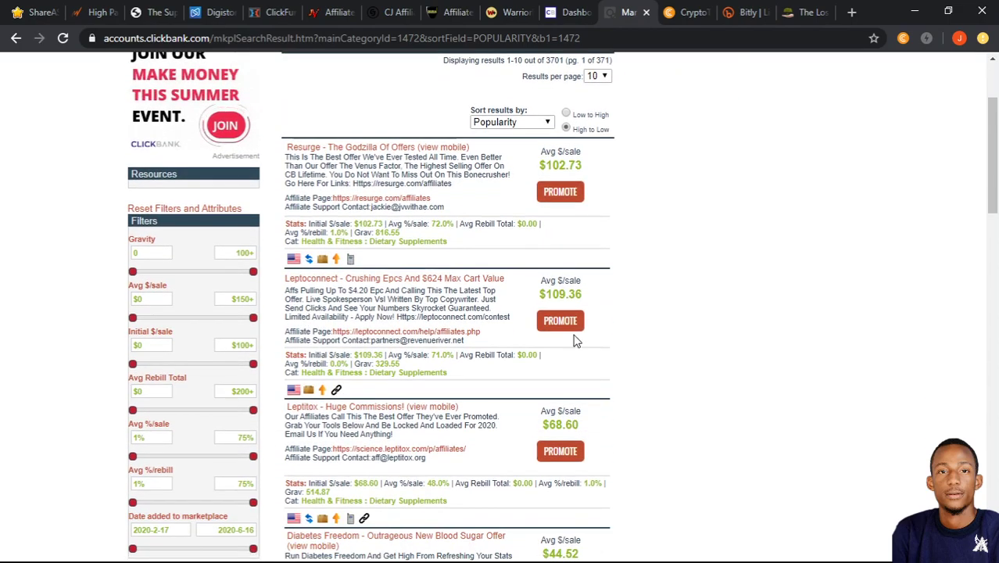
pyautogui.scroll(-3, 546, 355)
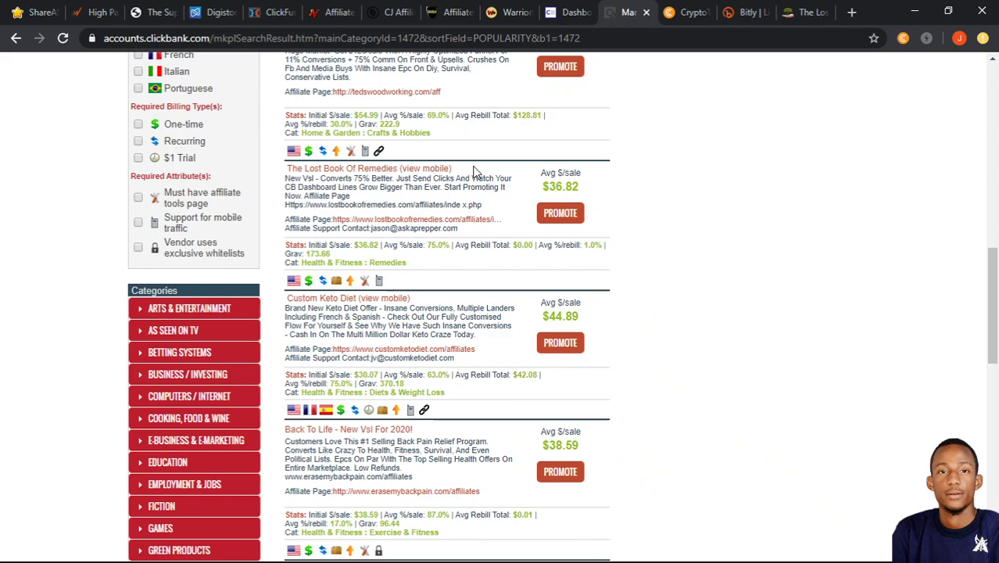
# Review the sales page opened through the short link, from its headline and video to the book purchase options.
pyautogui.click(739, 12)
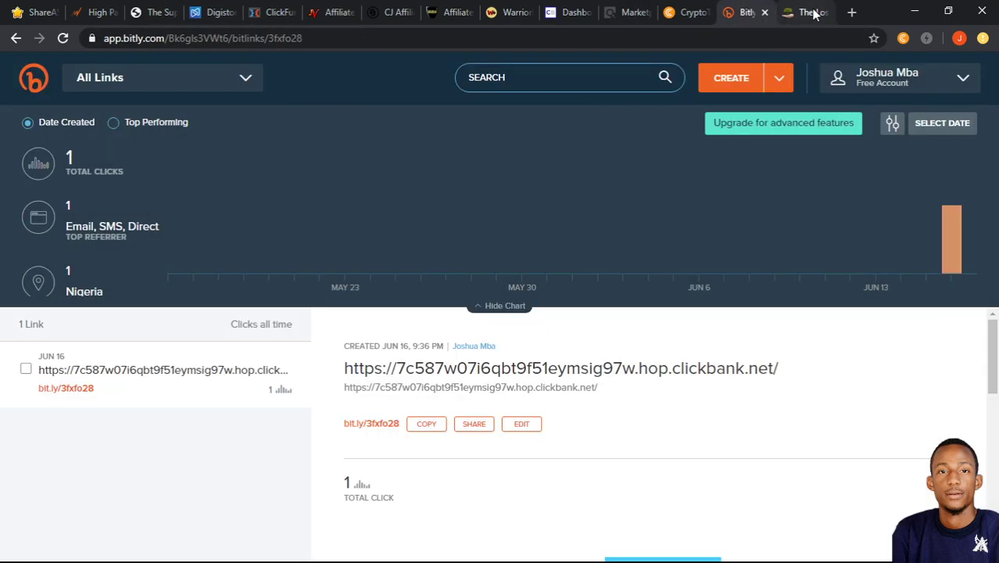
pyautogui.click(809, 12)
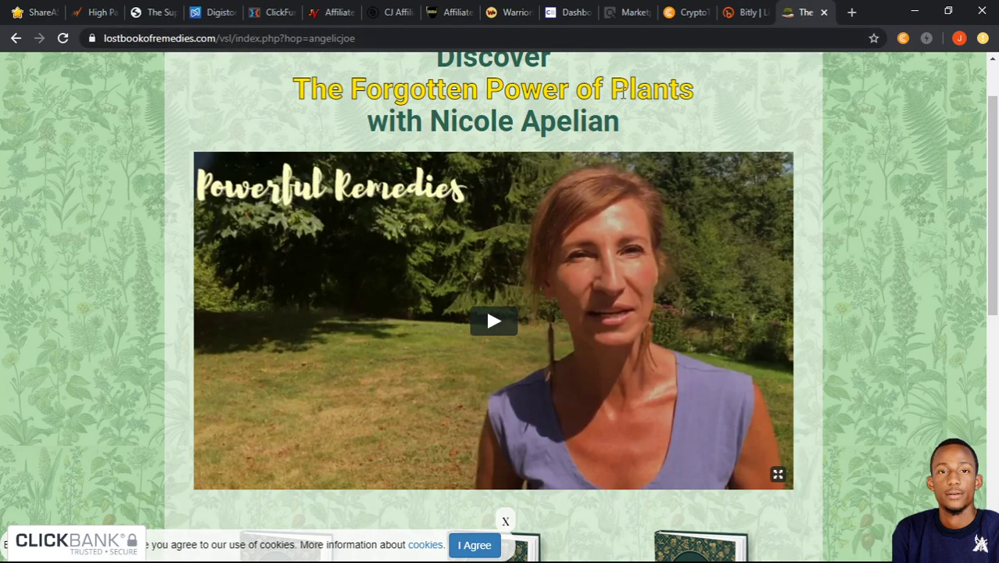
pyautogui.scroll(1, 620, 196)
pyautogui.scroll(-2, 562, 294)
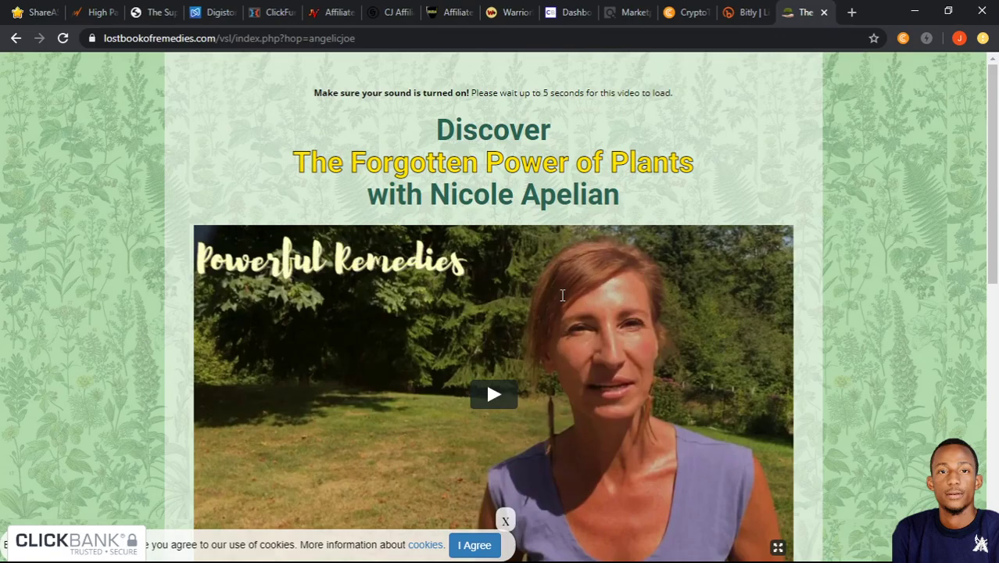
pyautogui.scroll(-6, 541, 311)
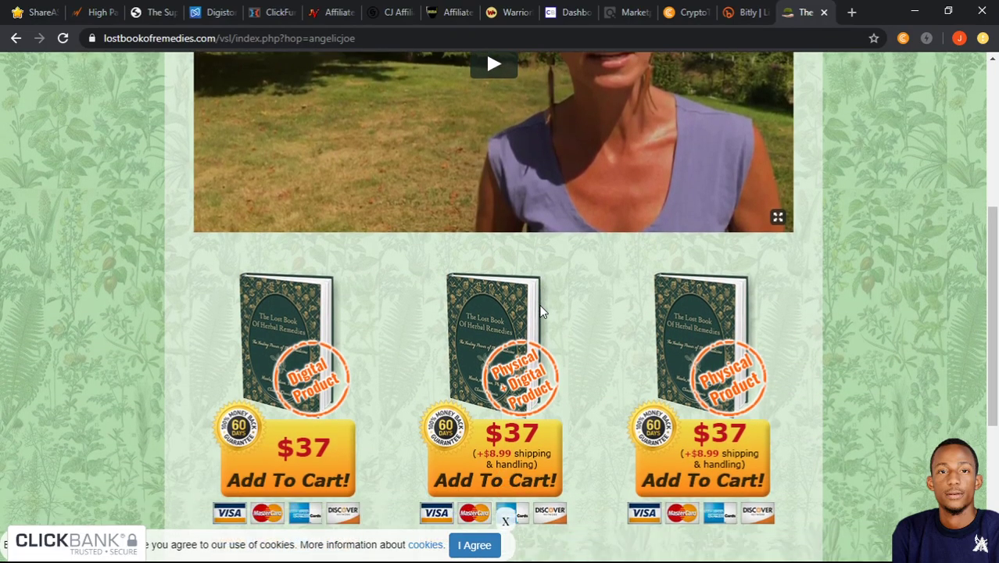